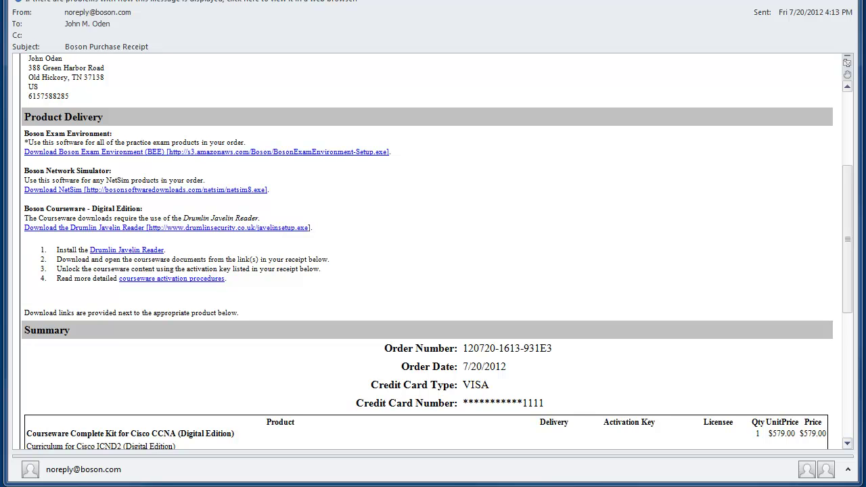
Step: Run the downloaded javelinsetup.exe and allow it past the security warning
scroll(113, 286, "up", 2)
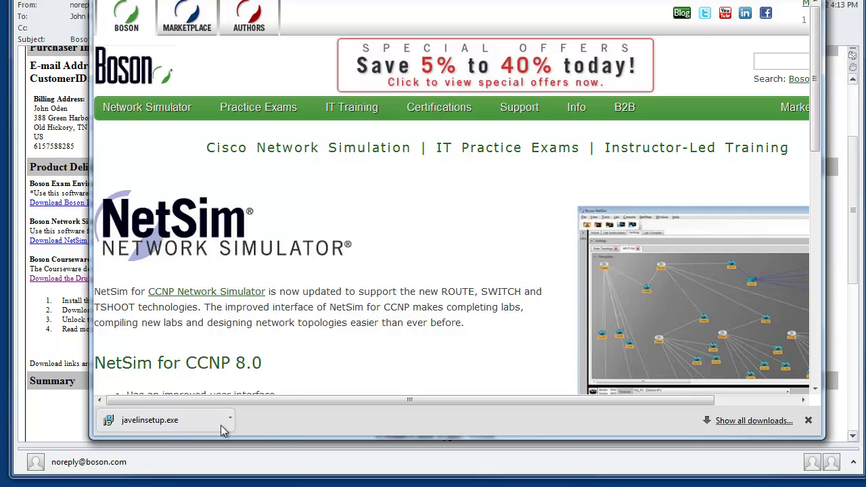
left_click(168, 425)
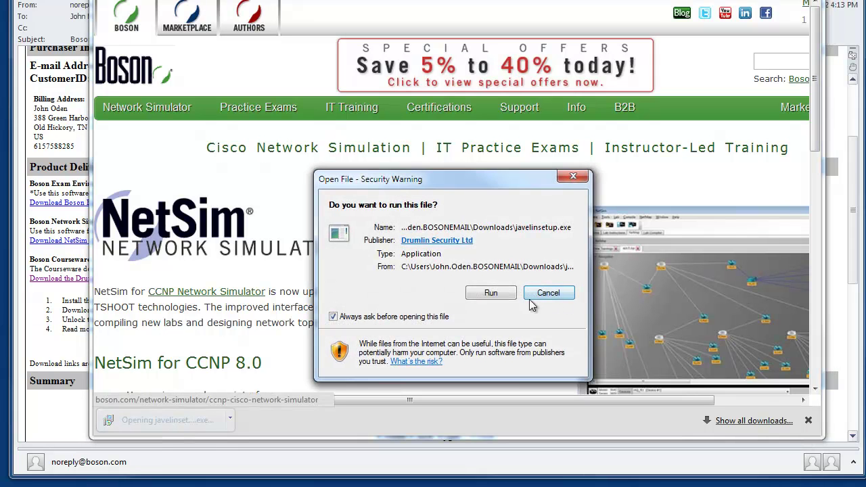
left_click(493, 295)
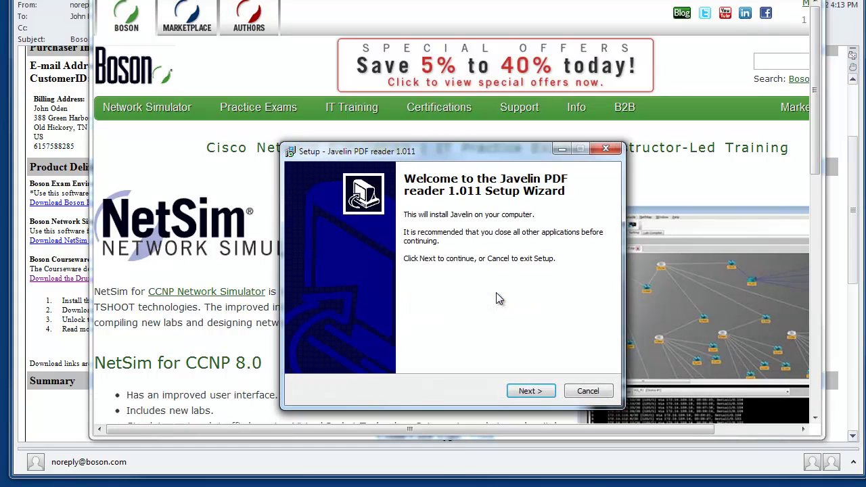
Step: Install Javelin PDF reader 1.011 with the default destination and Start menu folders, and finish with the launch option enabled
left_click(534, 394)
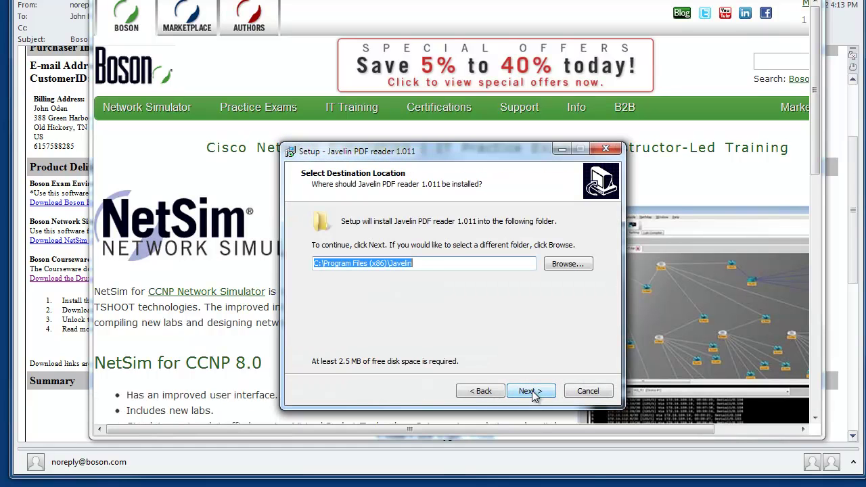
left_click(534, 394)
left_click(534, 394)
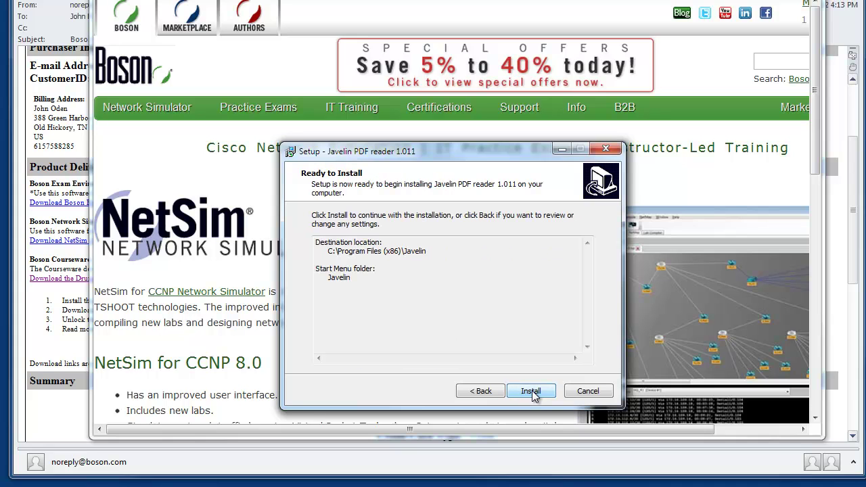
left_click(533, 394)
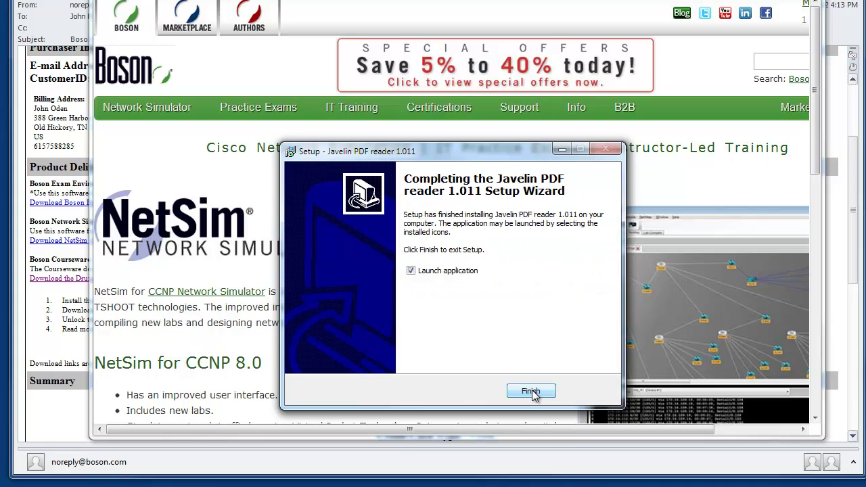
left_click(532, 394)
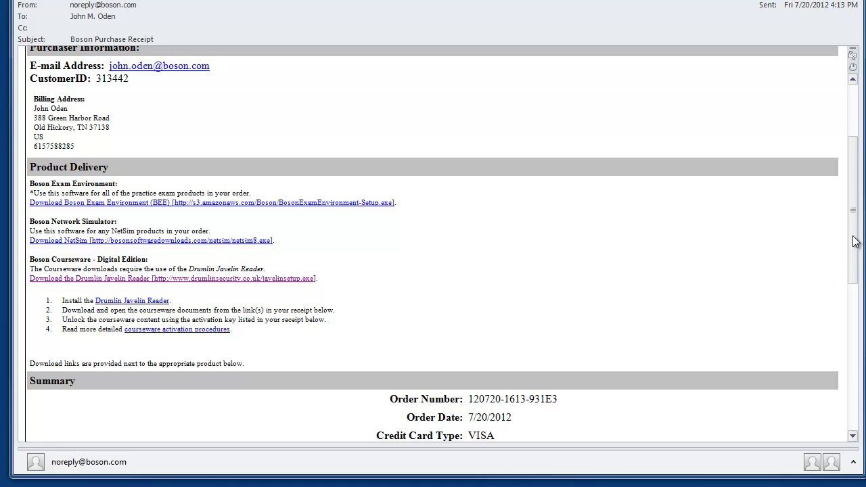
Step: Download the Curriculum for Cisco ICND2 (Digital Edition) from the product table in the purchase receipt
left_click_drag(854, 224, 838, 323)
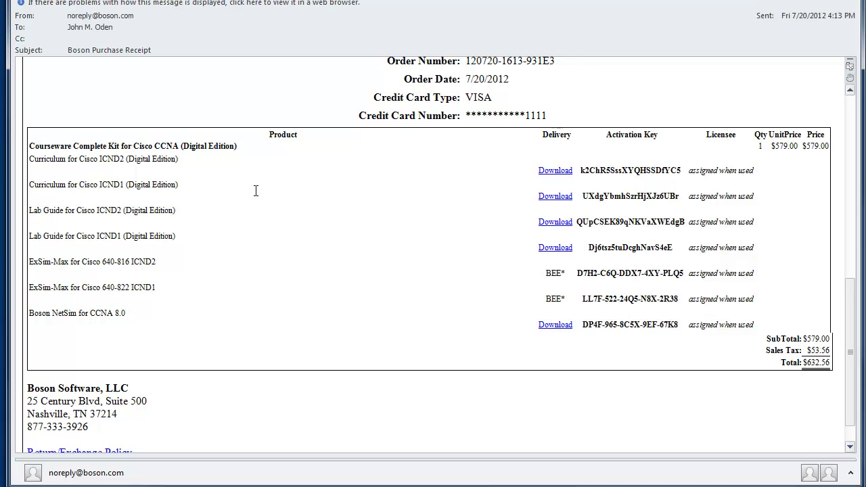
left_click(548, 171)
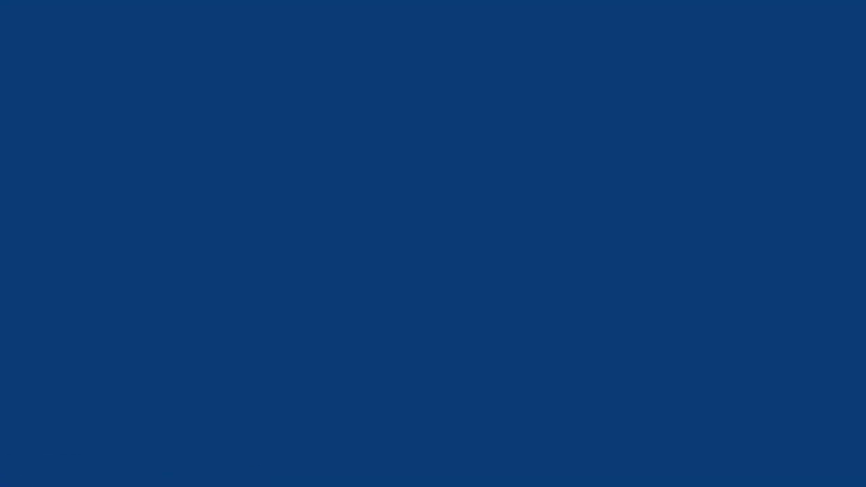
Step: Switch to the Javelin reader and open Boson_ICND_1.DRMX from the Downloads folder
key("super")
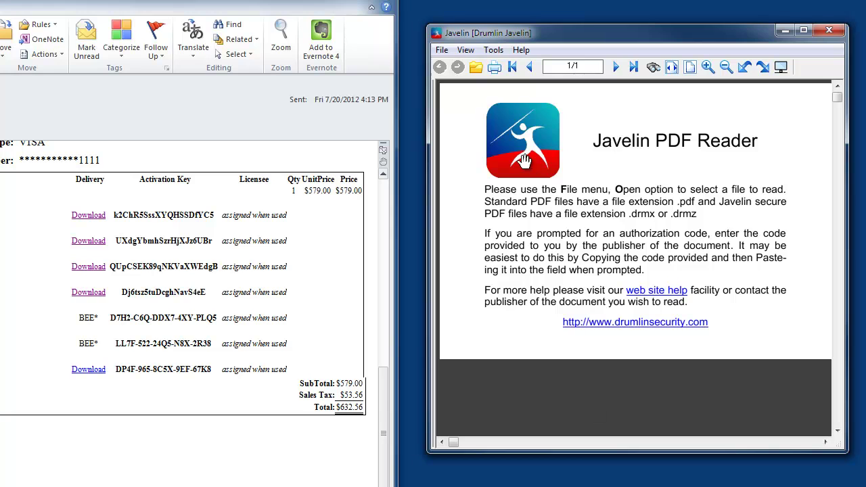
left_click(441, 50)
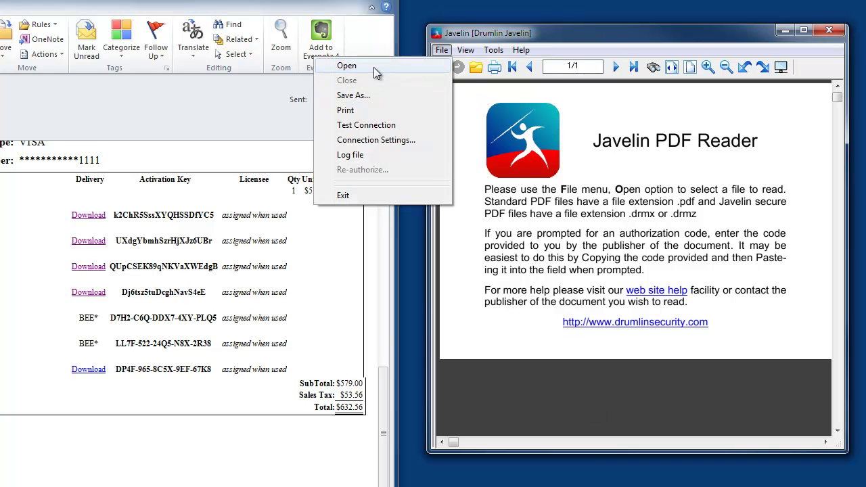
left_click(375, 67)
left_click(491, 144)
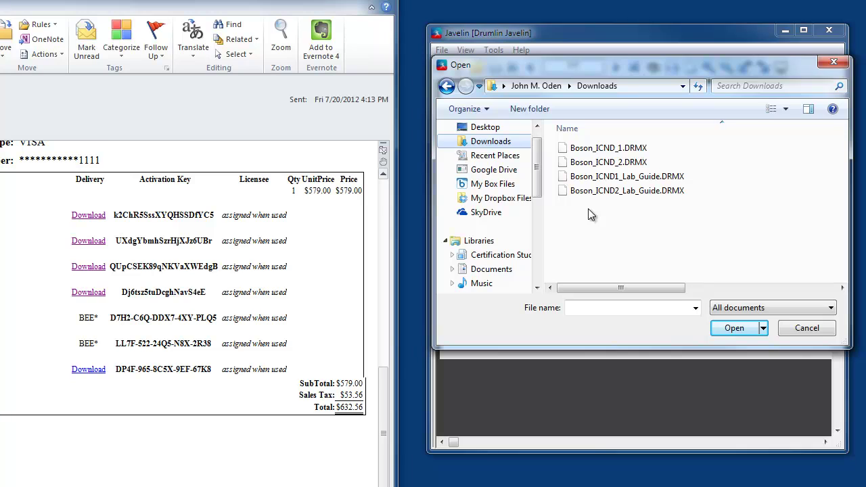
left_click(588, 148)
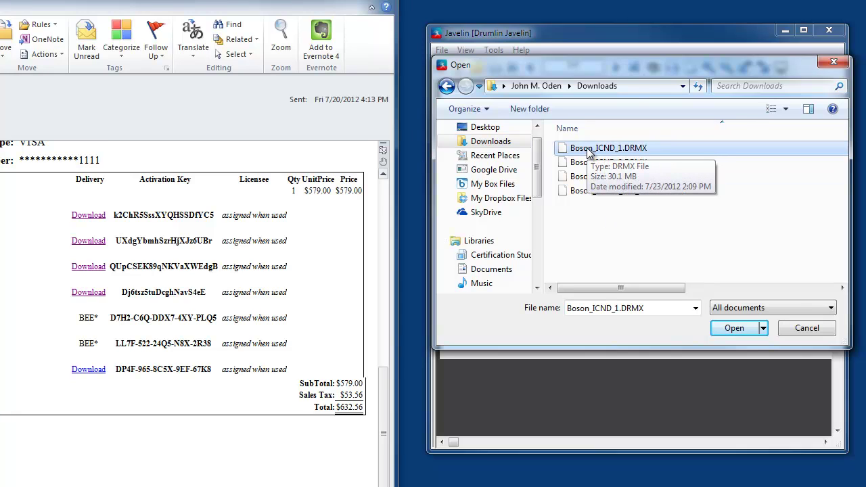
left_click(733, 328)
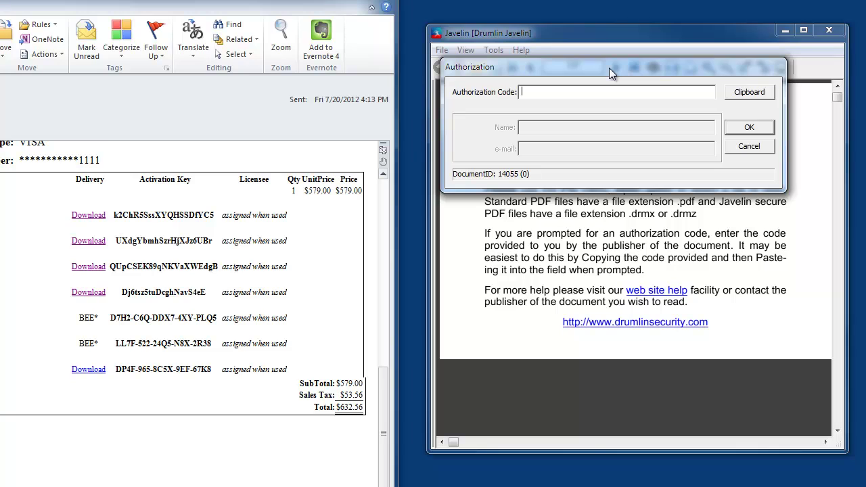
Step: Authorize the ICND1 curriculum by copying its activation key from the receipt into the authorization code field
double_click(164, 240)
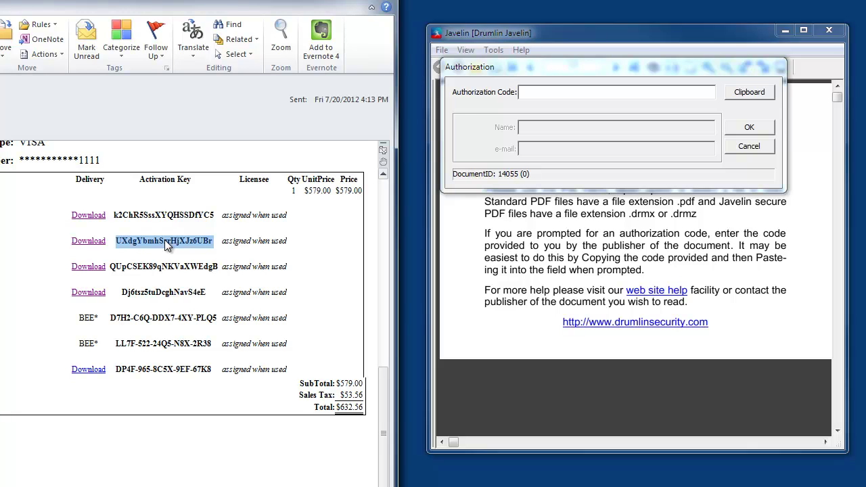
right_click(165, 240)
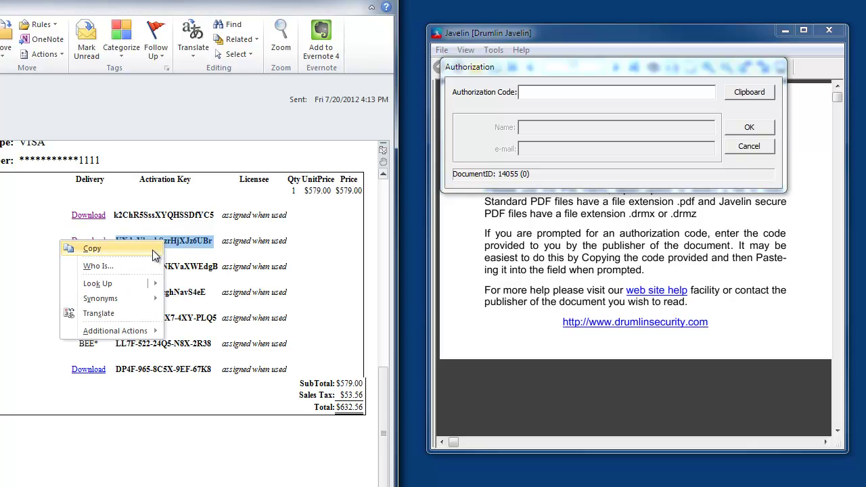
left_click(152, 250)
left_click(532, 98)
right_click(532, 93)
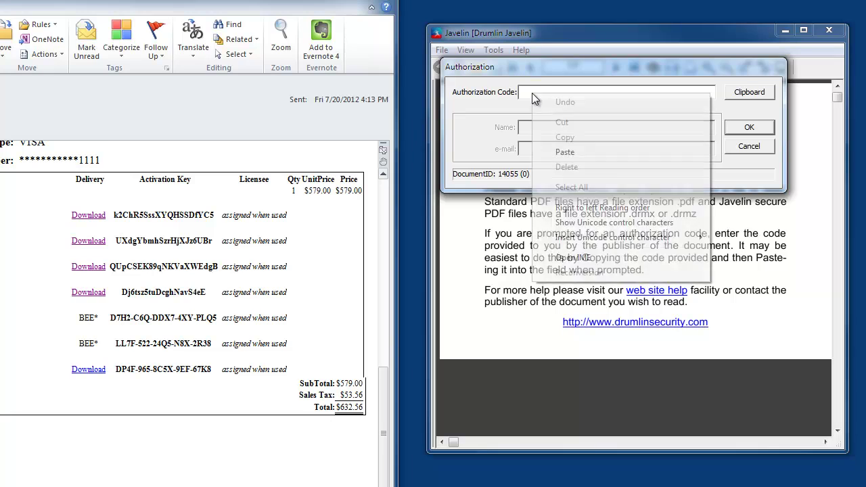
left_click(566, 151)
left_click(749, 132)
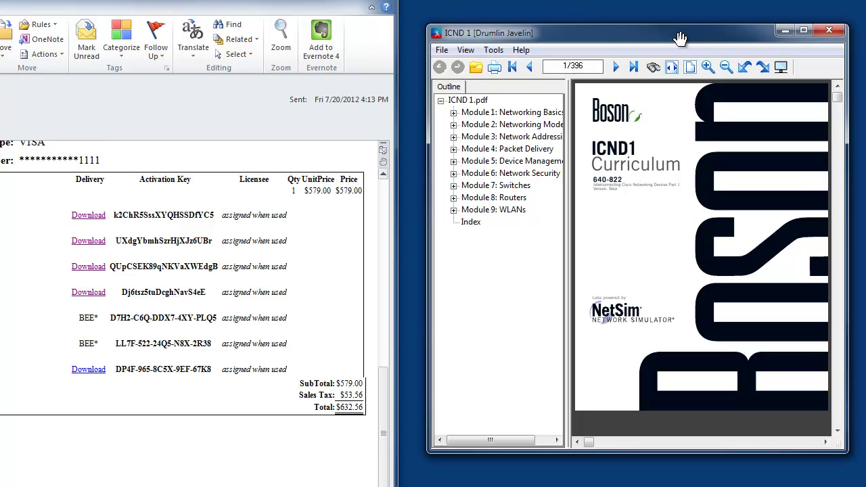
Step: Open Boson_ICND_2.DRMX and authorize it with the ICND2 curriculum's activation key copied from the receipt
key("ctrl+o")
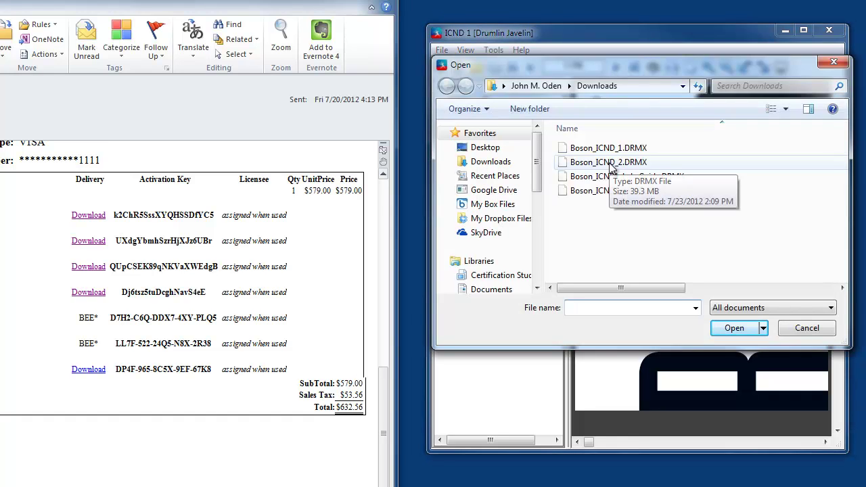
left_click(611, 166)
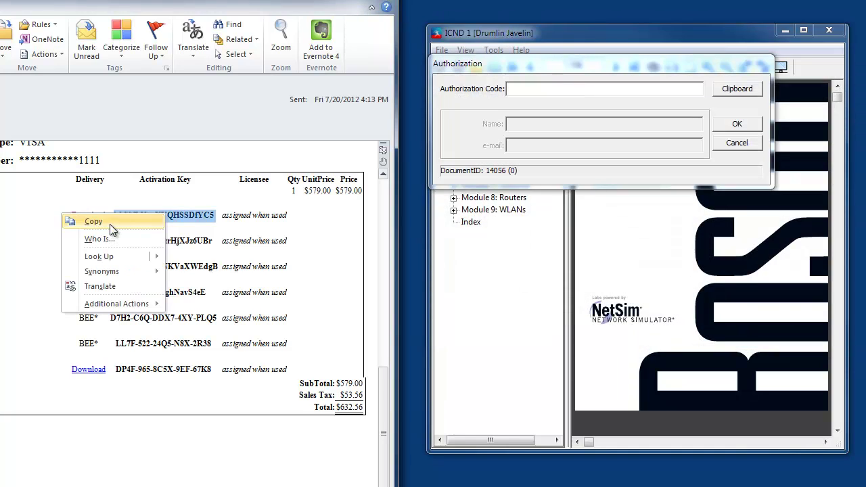
left_click(108, 222)
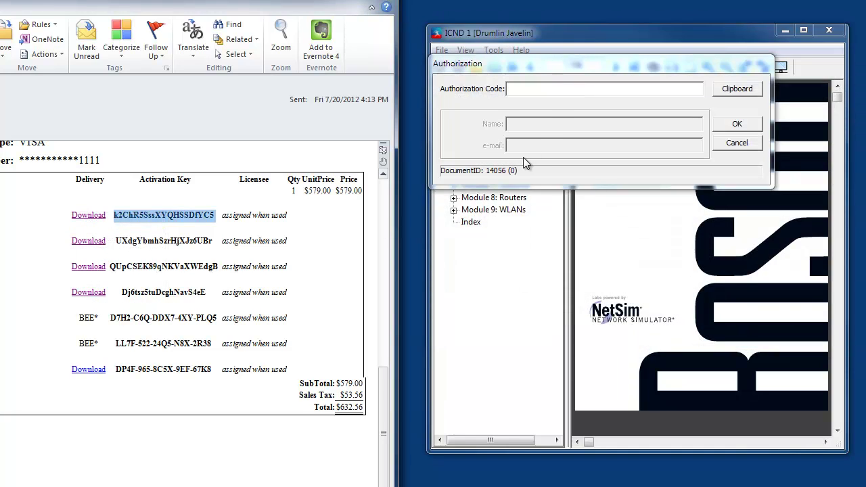
left_click(551, 92)
right_click(553, 92)
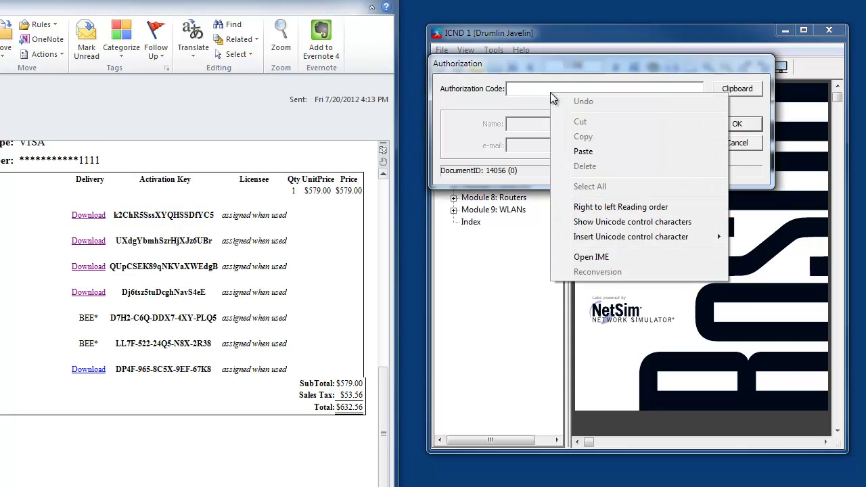
left_click(581, 149)
left_click(738, 122)
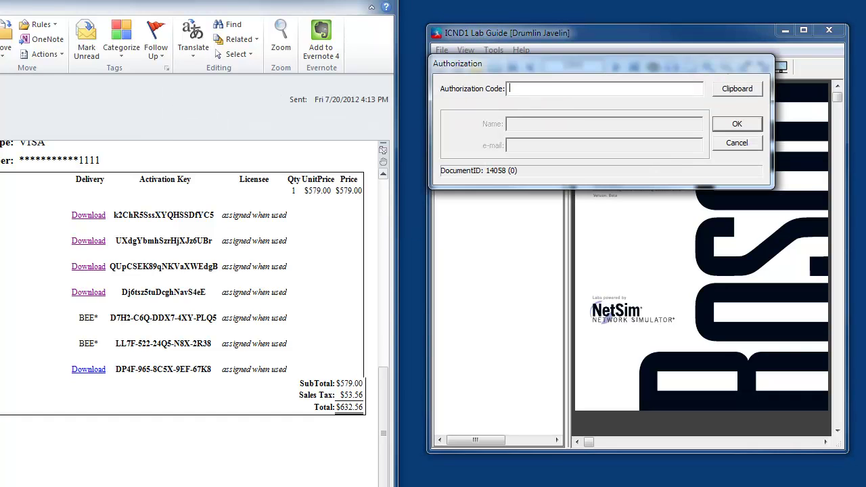
Step: Authorize the ICND2 Lab Guide by copying its activation key from the receipt into the authorization code field
double_click(165, 266)
right_click(162, 267)
left_click(91, 270)
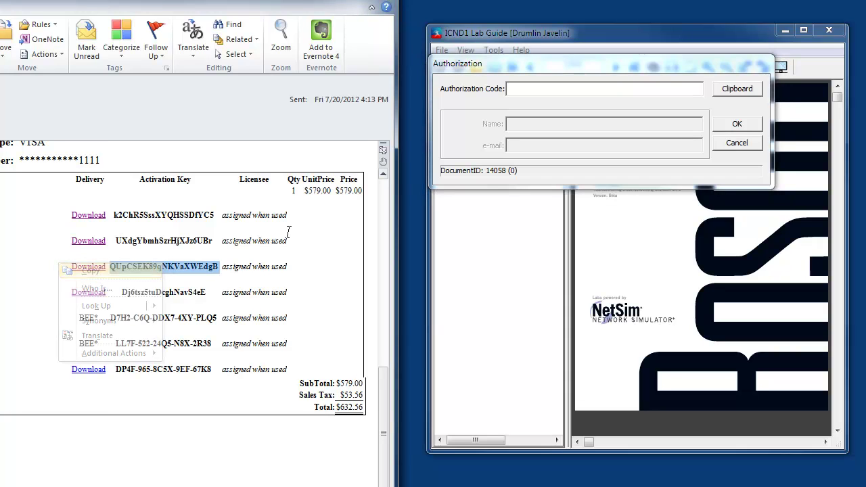
left_click(524, 93)
right_click(525, 93)
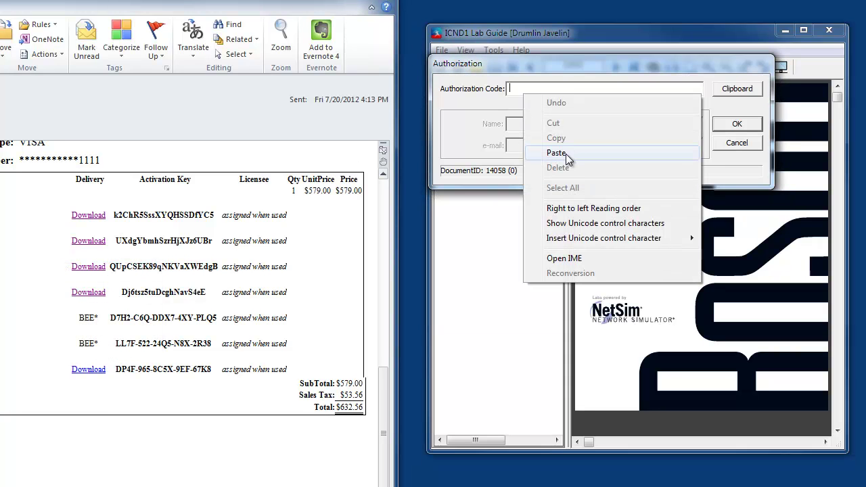
left_click(564, 150)
left_click(738, 127)
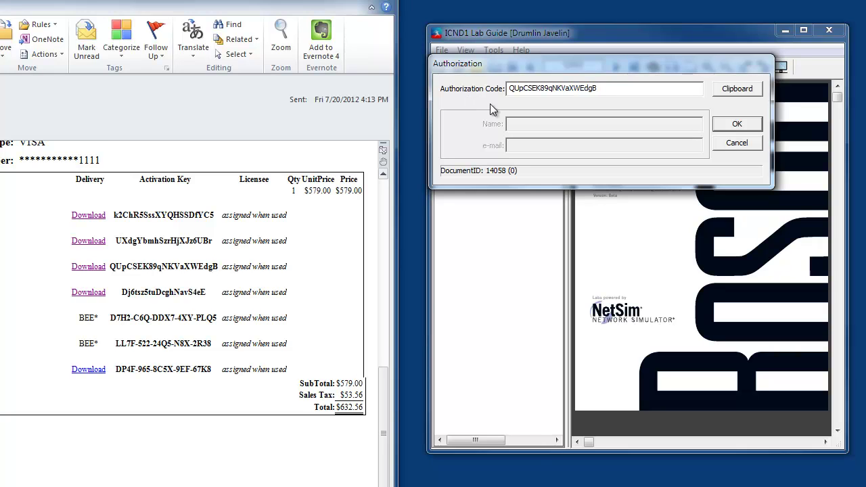
left_click(737, 124)
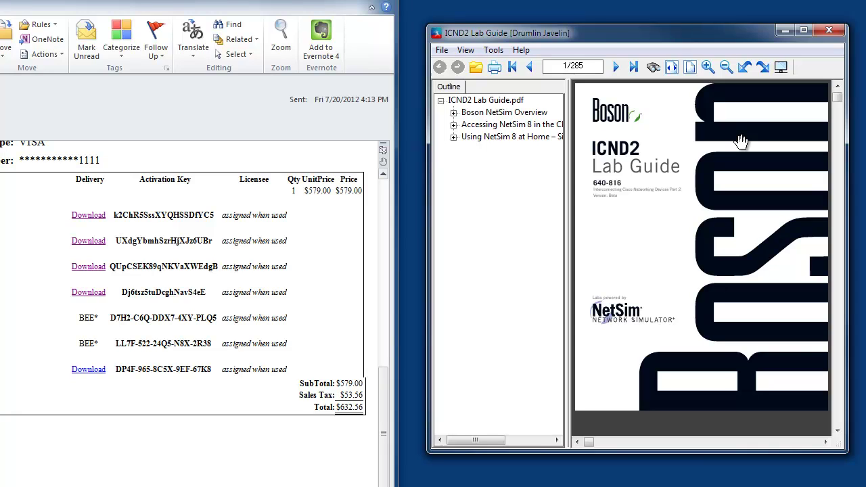
Step: Close and relaunch the Javelin reader, placing its window beside the receipt e-mail
left_click(830, 31)
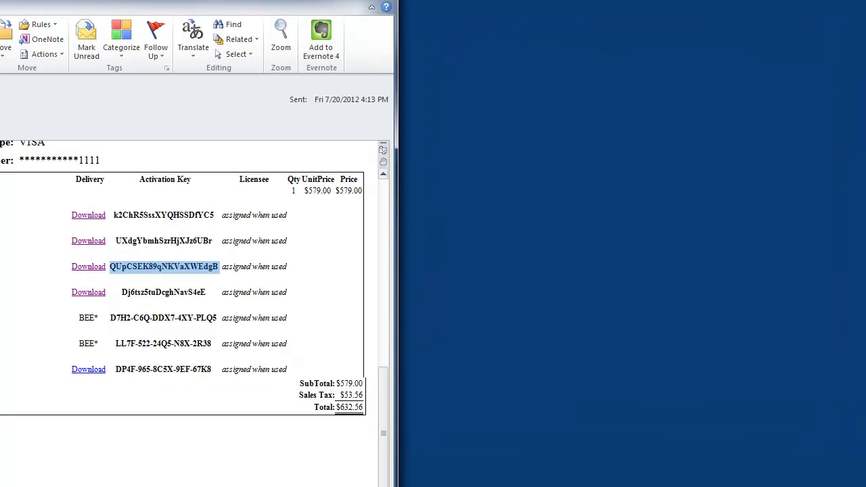
key("super")
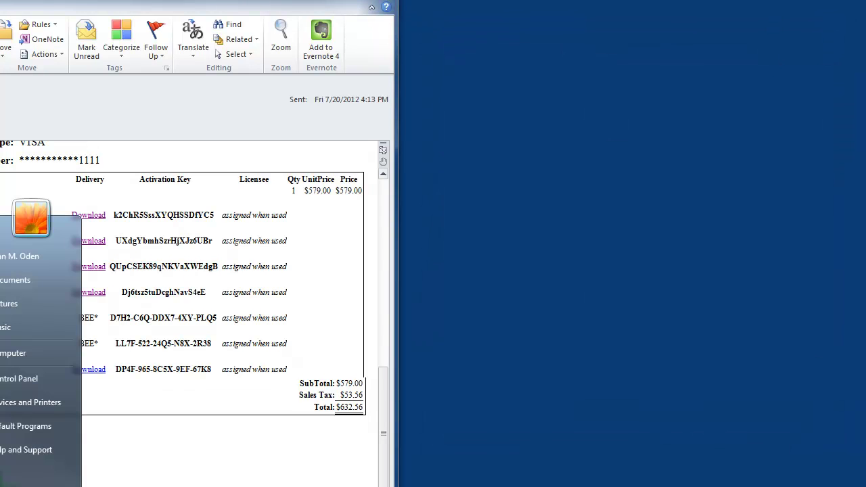
key("Return")
left_click_drag(0, 39, 562, 10)
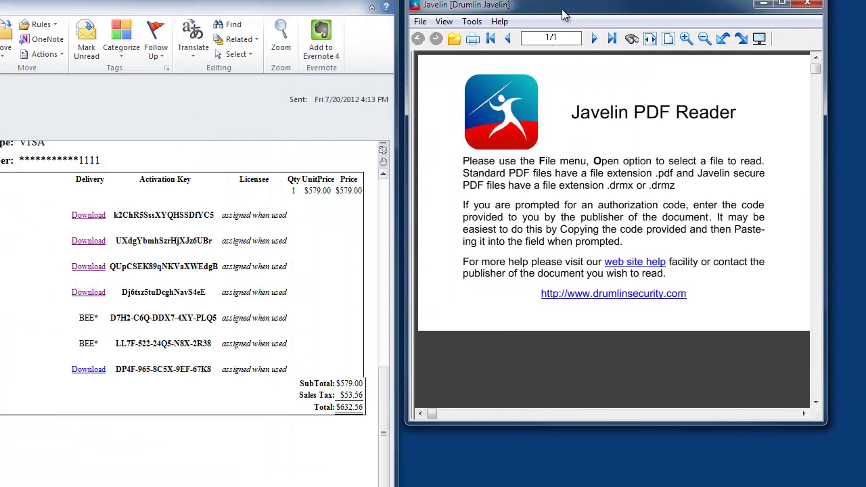
Step: Reopen Boson_ICND2_Lab_Guide.DRMX and Boson_ICND_2.DRMX from the recently opened files
left_click(420, 21)
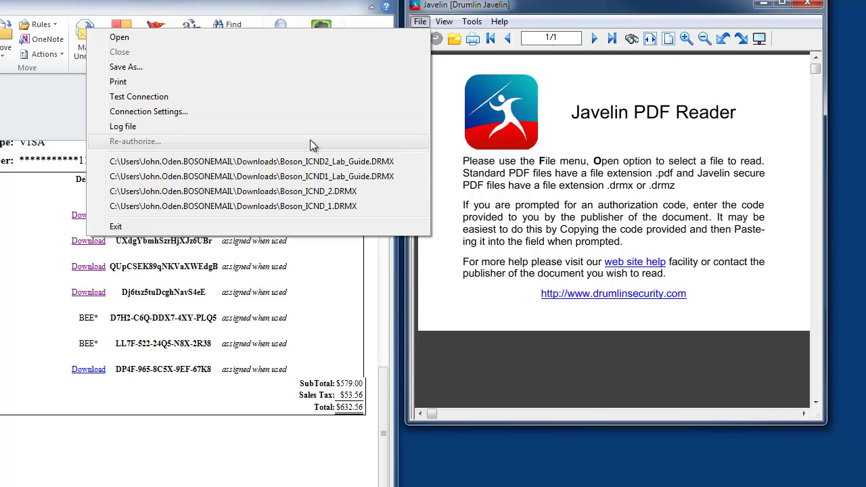
left_click(235, 164)
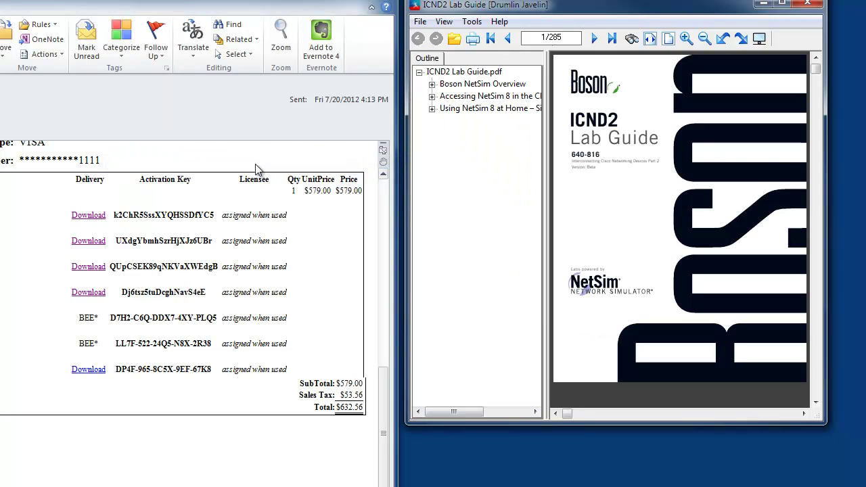
left_click(426, 22)
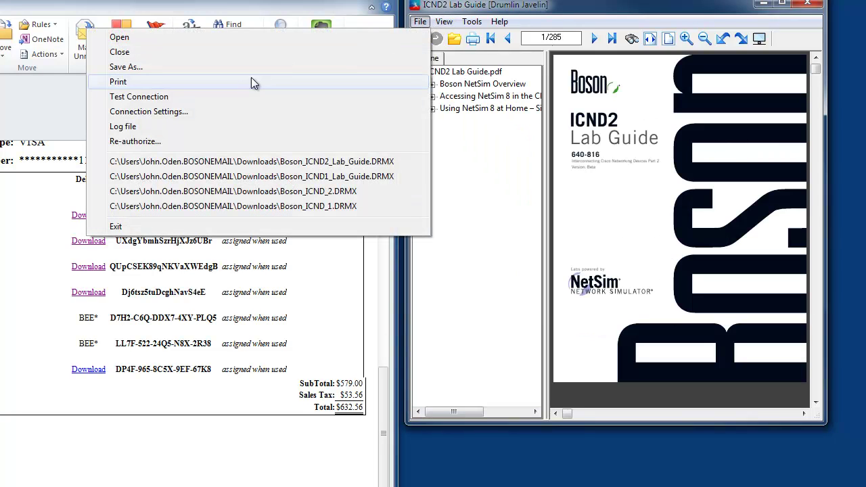
left_click(195, 194)
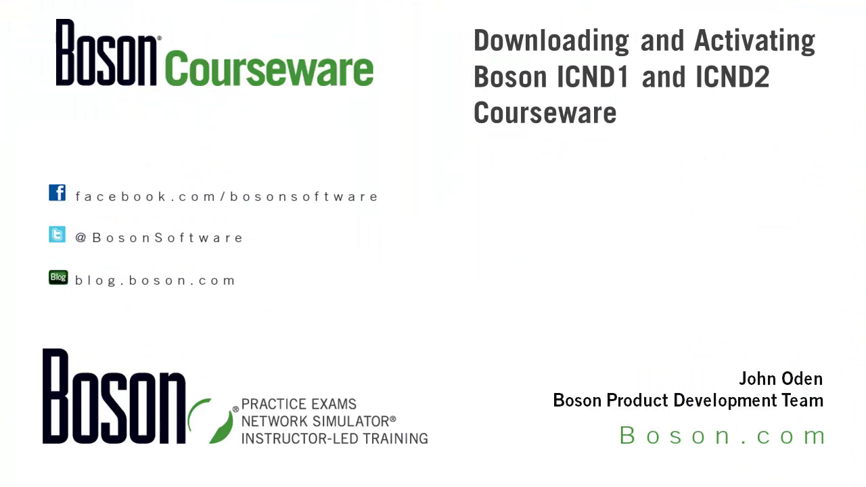